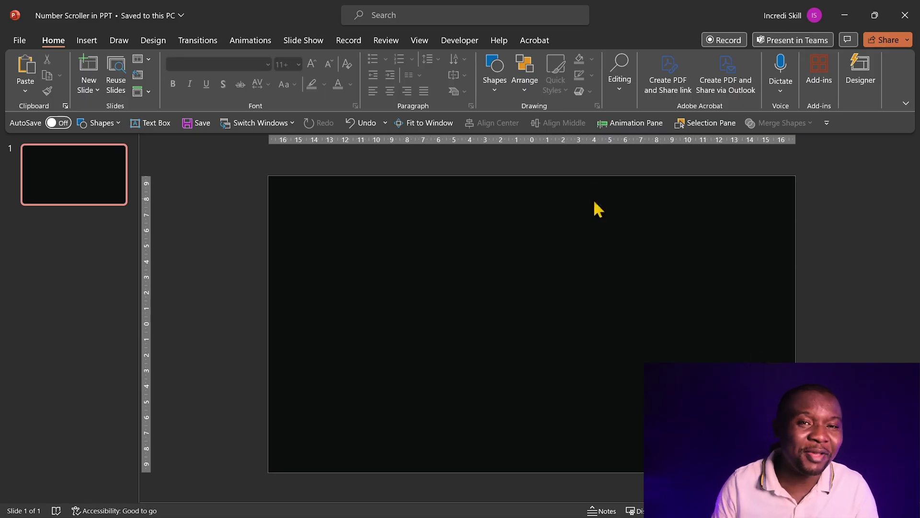
Insert a text box listing the digits 1 to 9 and 0 on separate lines
click(495, 73)
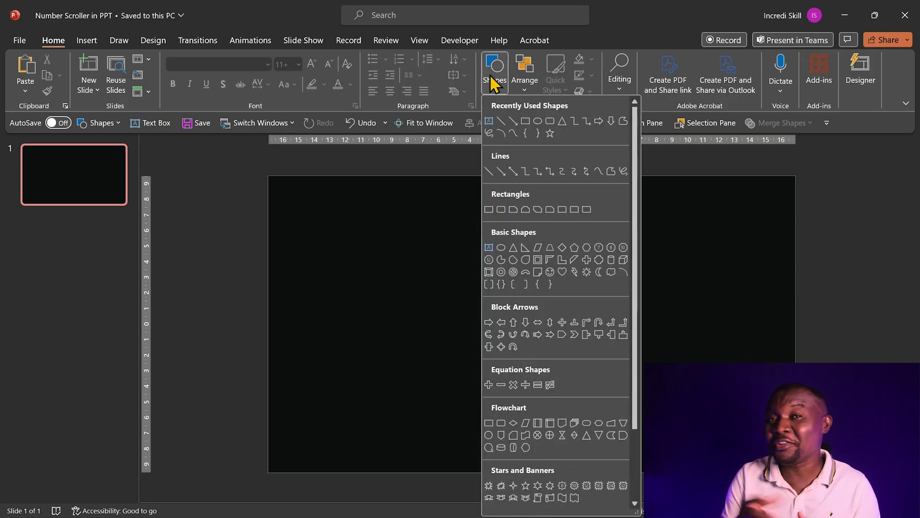
click(489, 121)
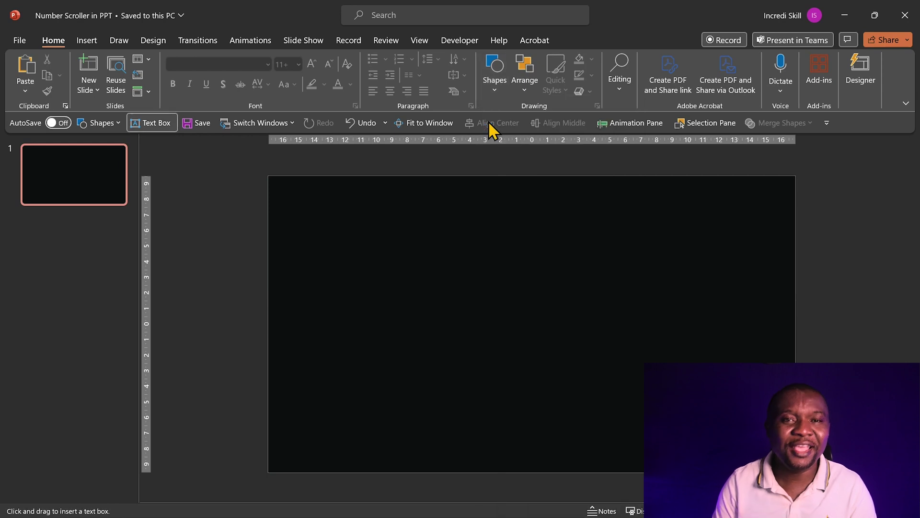
click(374, 257)
text(1)
key(Return)
text(2)
key(Return)
text(3)
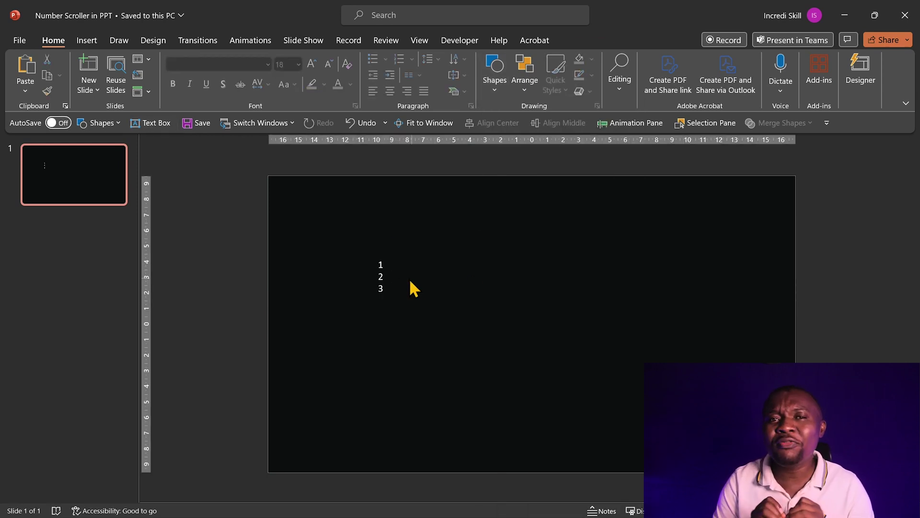
key(Return)
text(4)
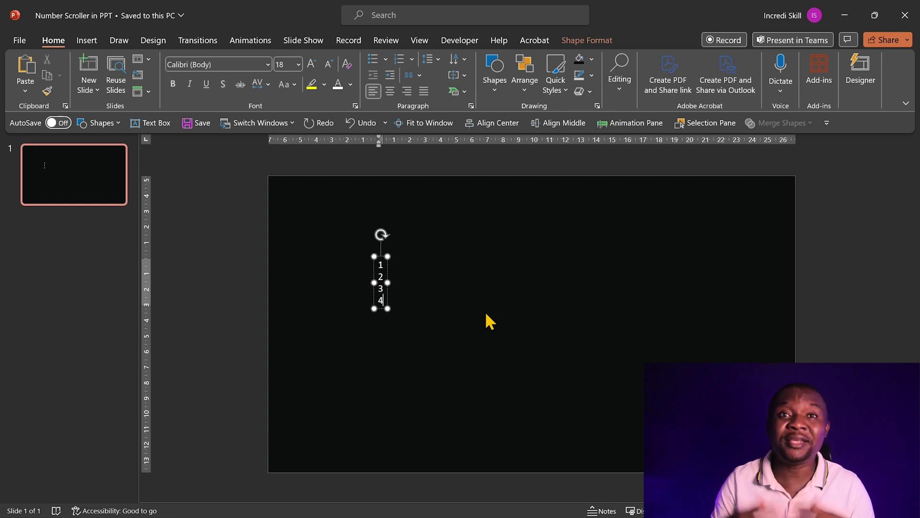
key(Return)
text(6)
key(Return)
text(7)
key(Return)
text(8)
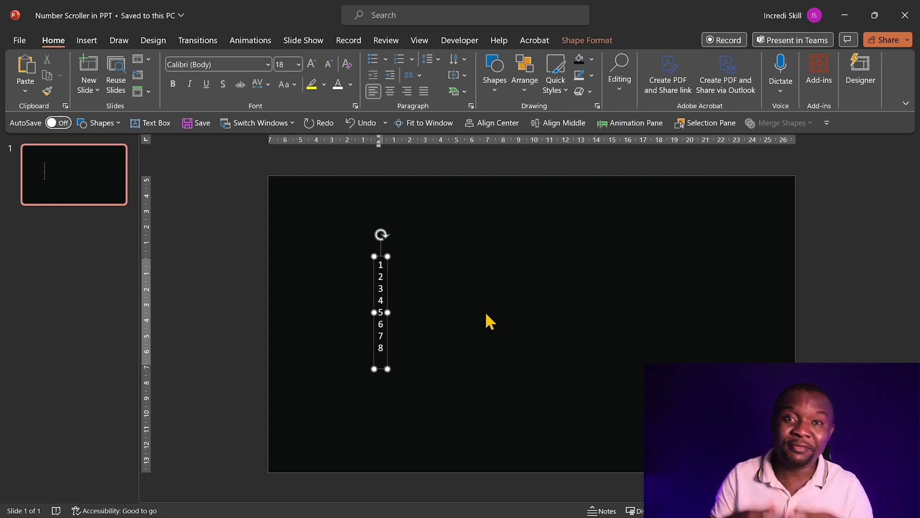
key(Return)
text(0)
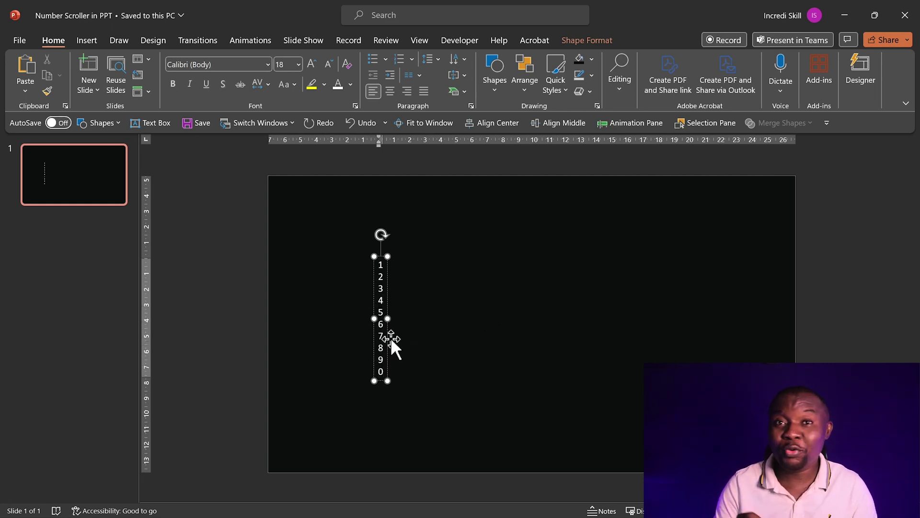
Set the digits to Verdana 115 pt and centre the column over the slide
drag(391, 337, 464, 326)
click(216, 64)
text(Verdana)
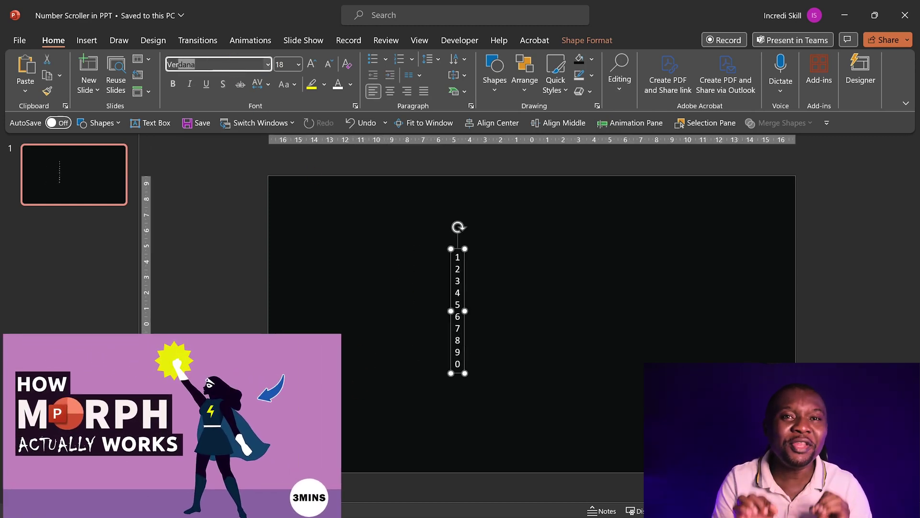
key(Tab)
text(115)
key(Return)
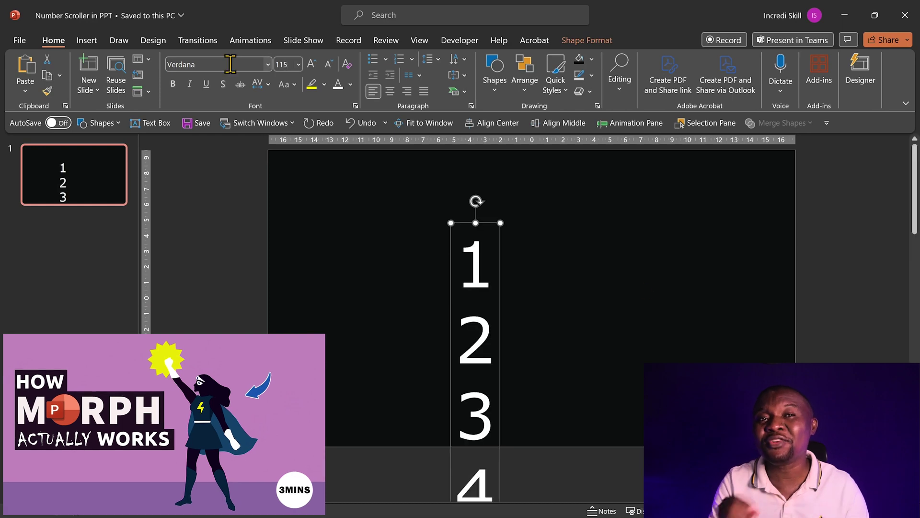
ctrl+scroll(524, 278, down, 5)
drag(524, 278, 535, 251)
Duplicate slide 1 to create slide 2
click(664, 352)
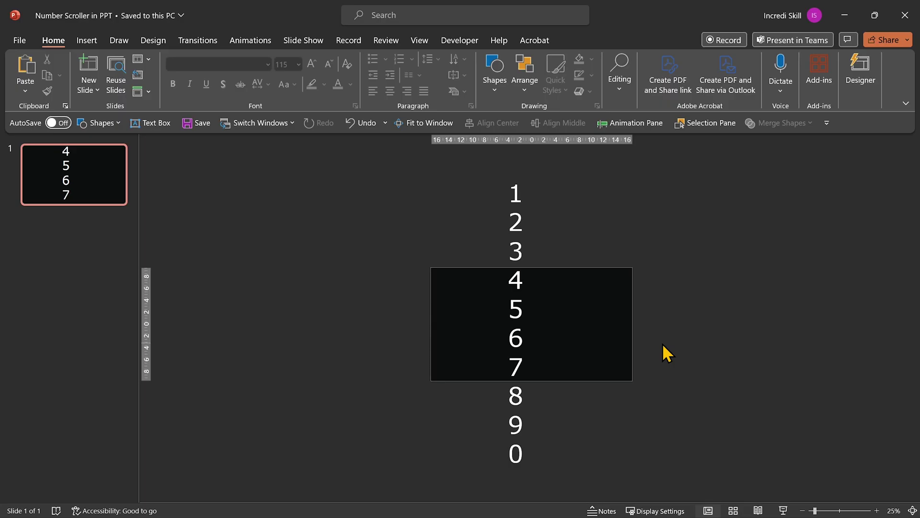
right_click(98, 197)
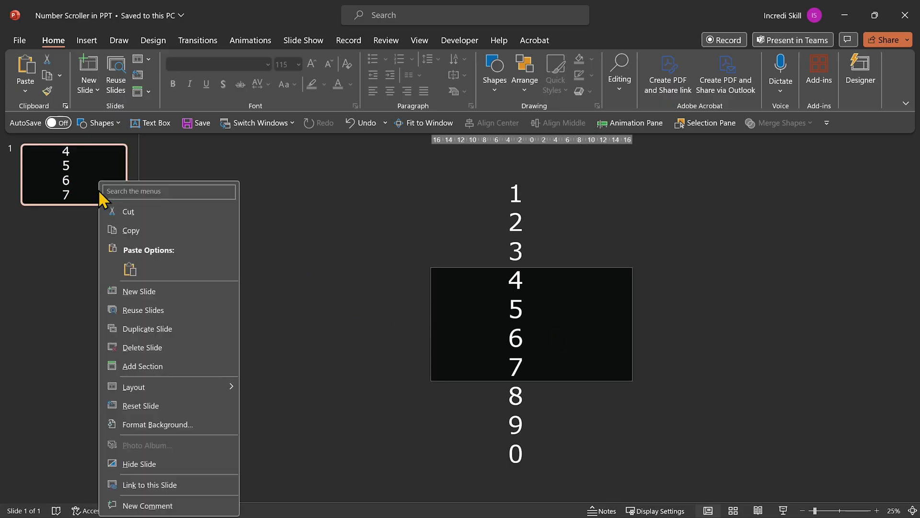
click(133, 329)
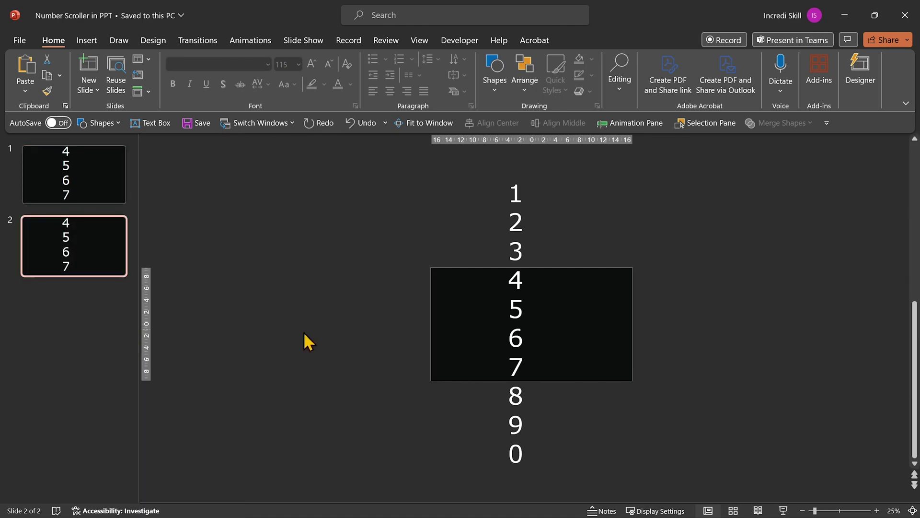
On slide 2, raise the digit column so 7 to 0 show, and apply Morph
click(508, 340)
drag(524, 345, 528, 258)
scroll(528, 261, up, 2)
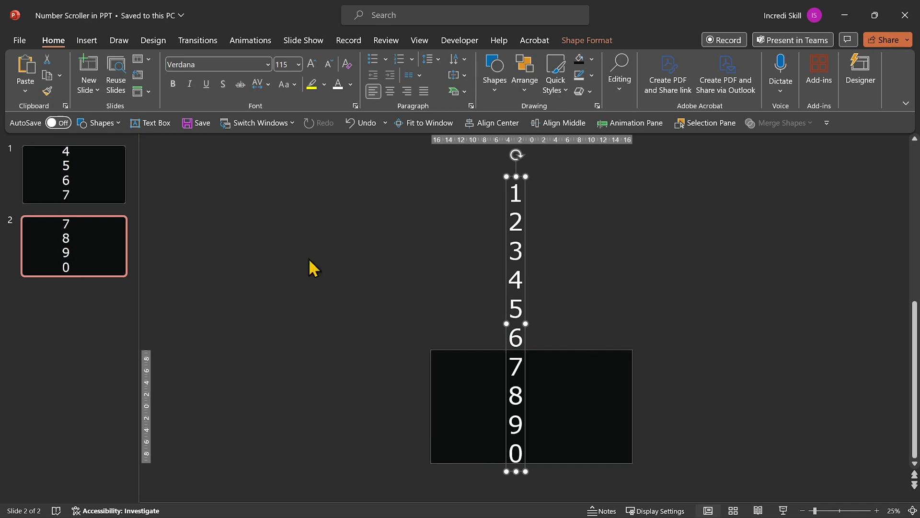
click(198, 40)
click(131, 75)
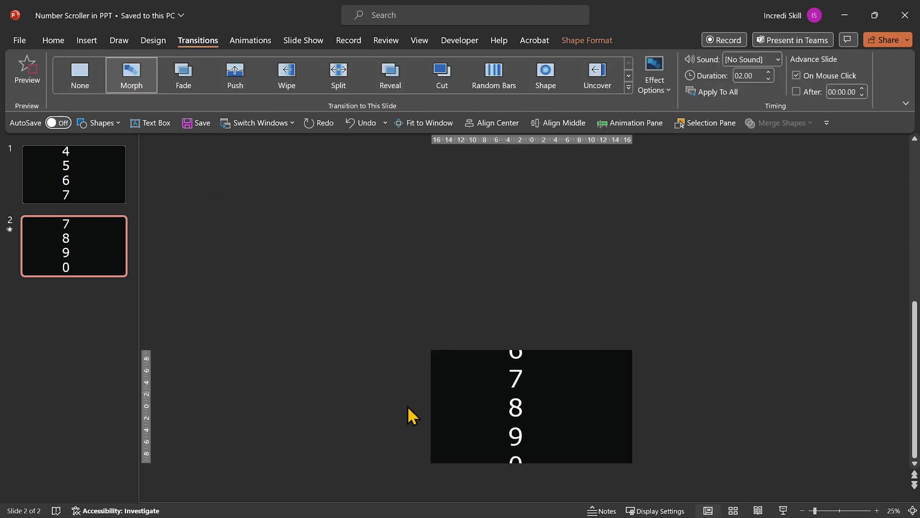
Preview the Morph digit scroll as a slideshow, then delete slide 2 and reselect the column
key(F5)
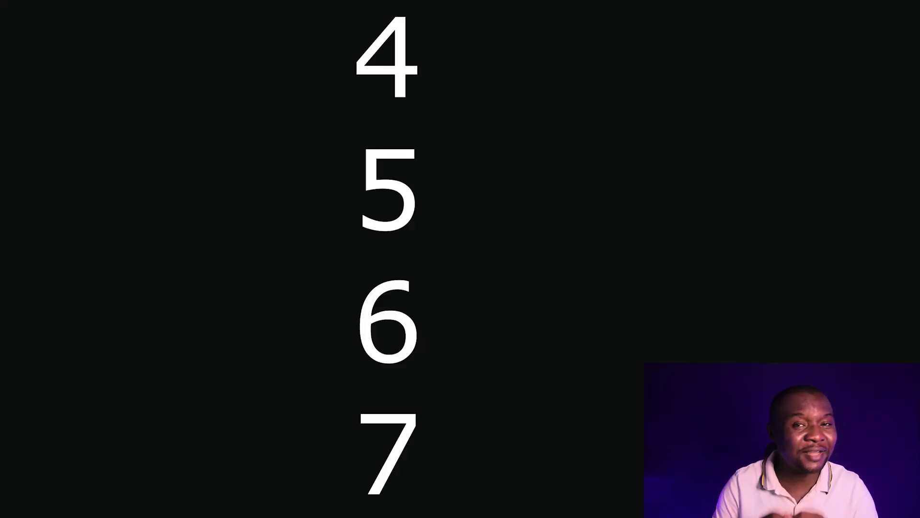
key(Right)
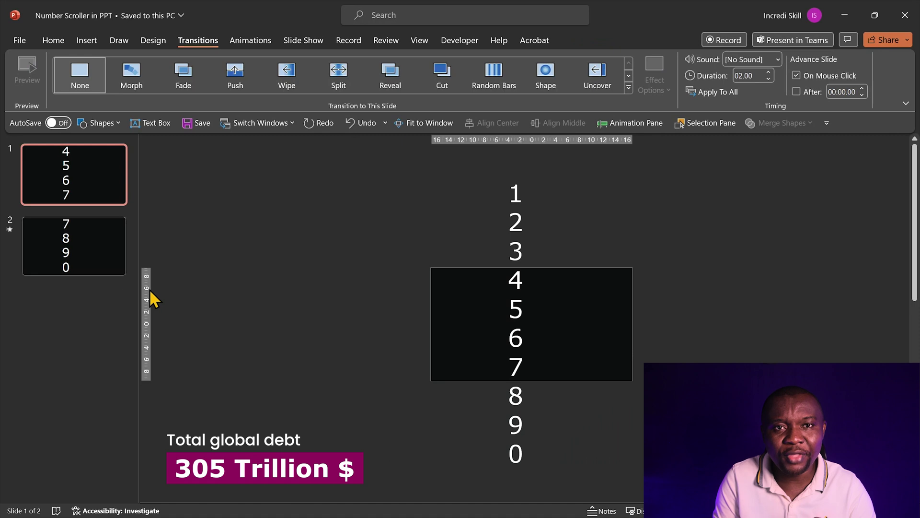
click(106, 265)
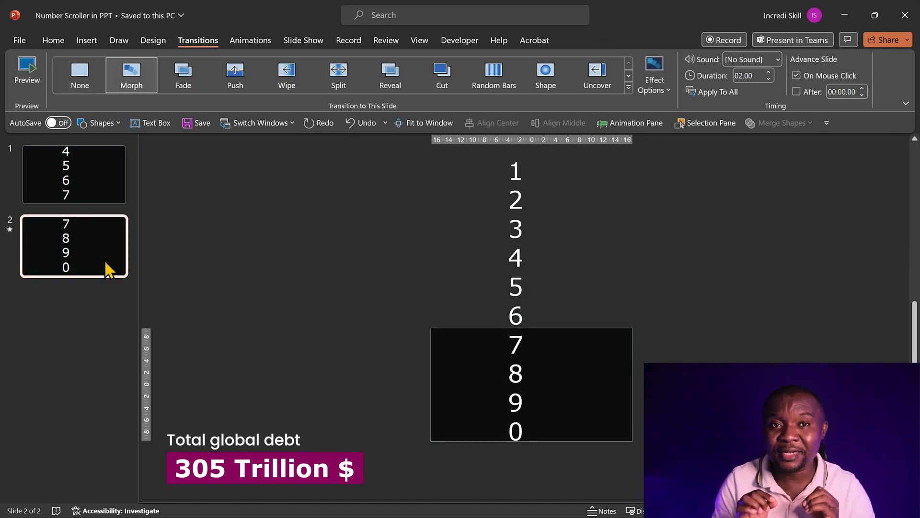
key(Delete)
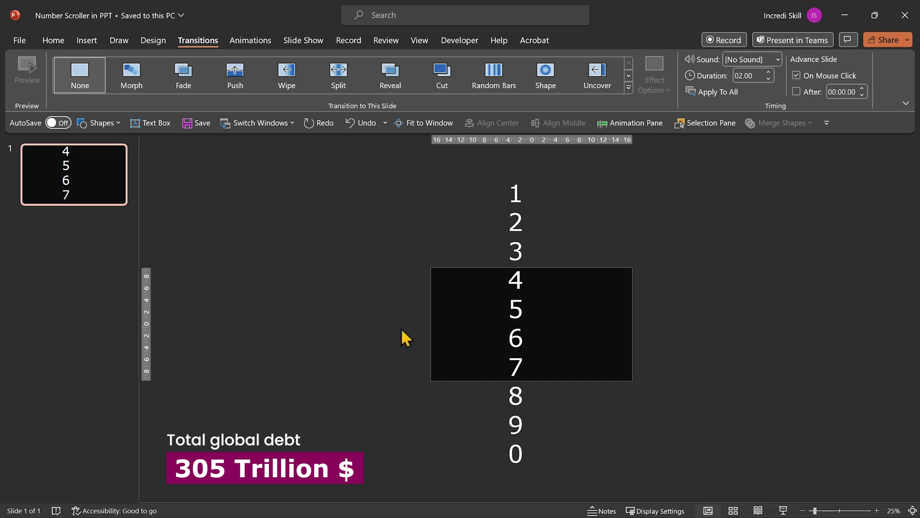
click(519, 337)
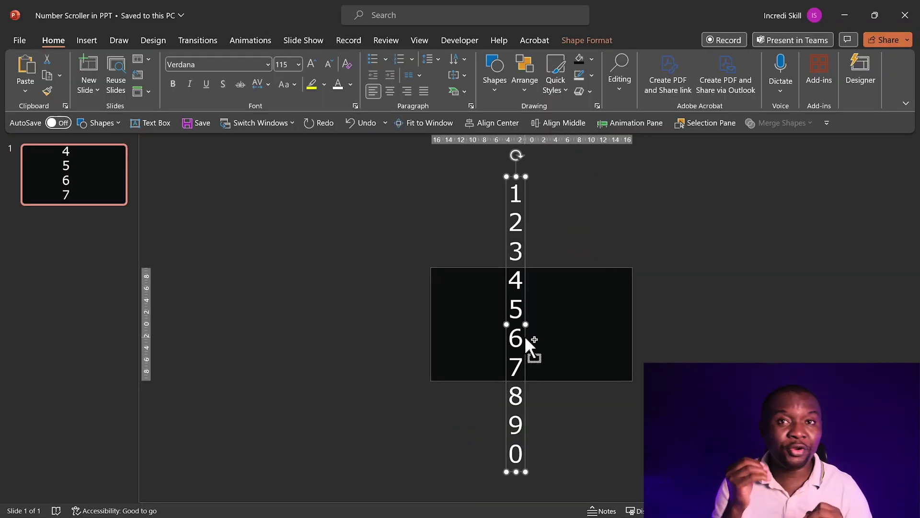
Make two more copies of the digit column and move all three columns left
drag(524, 336, 553, 340)
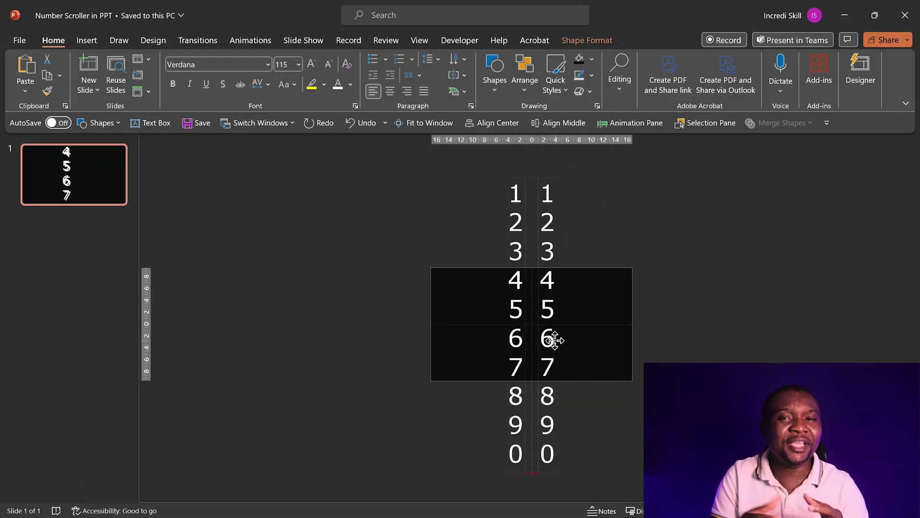
key(ctrl+d)
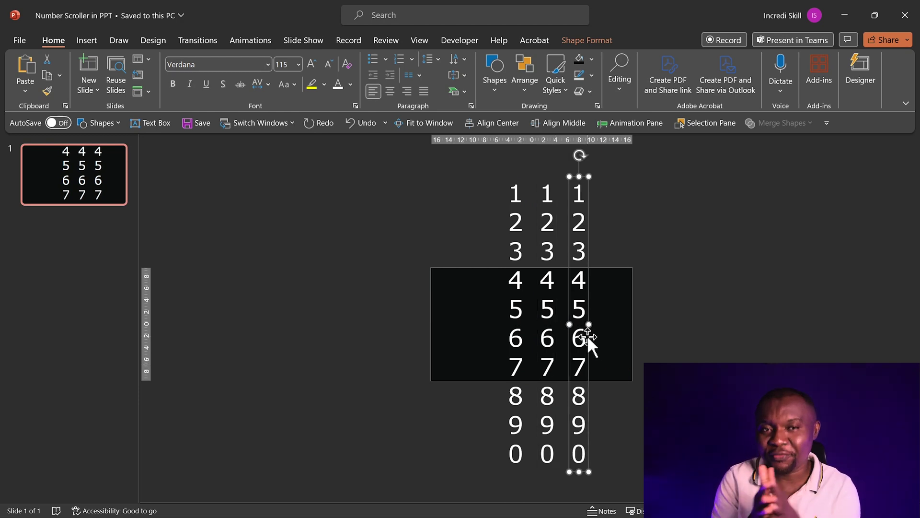
key(ctrl+a)
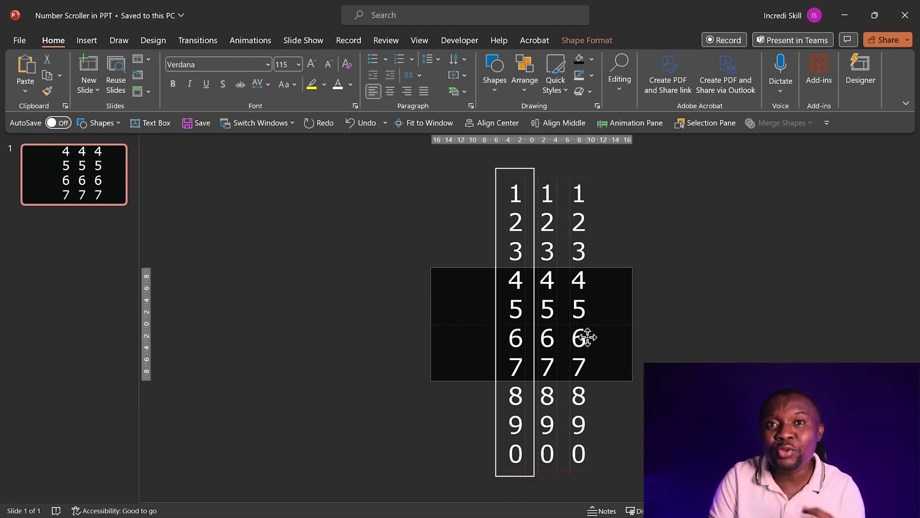
click(674, 360)
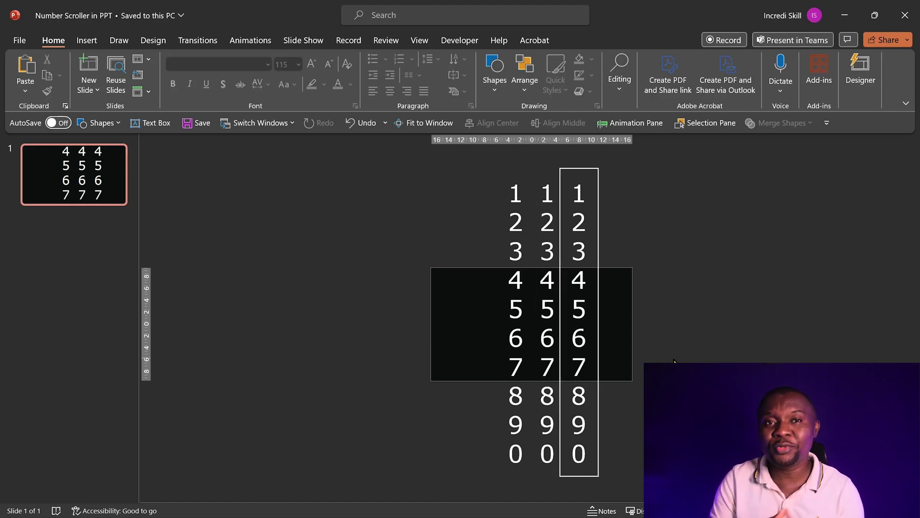
drag(452, 160, 692, 480)
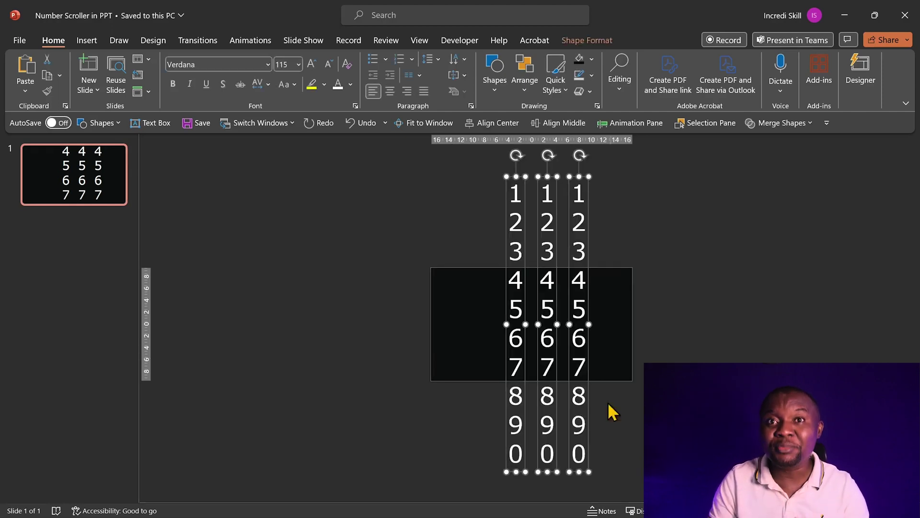
drag(554, 342, 492, 358)
Move the middle column left against the first and select the third column
click(494, 320)
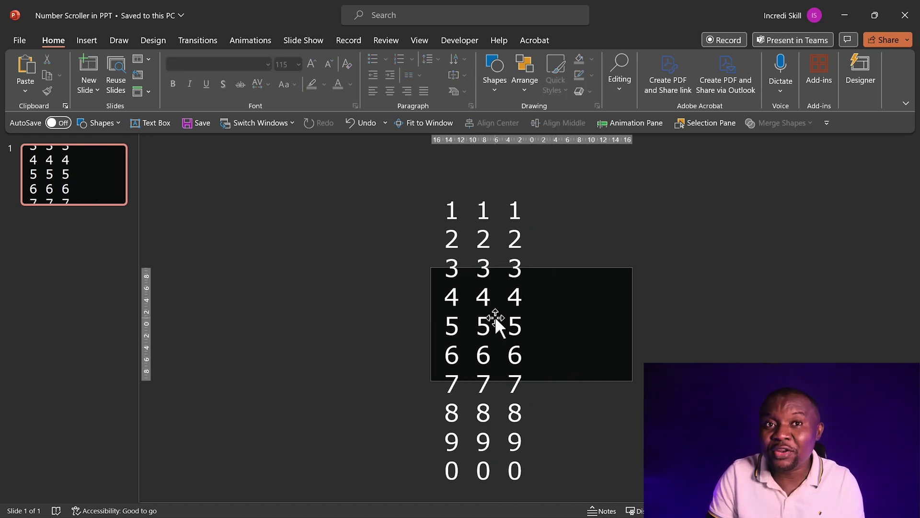
click(493, 329)
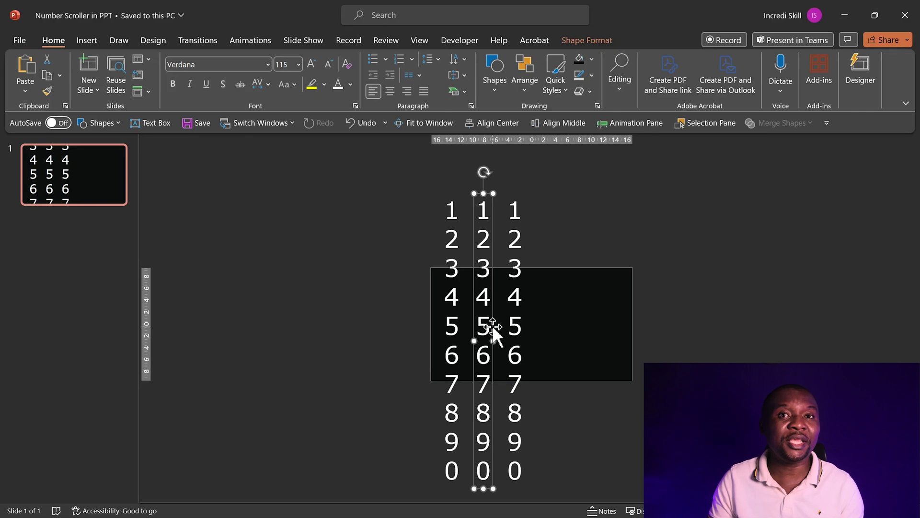
drag(492, 327, 508, 329)
click(524, 333)
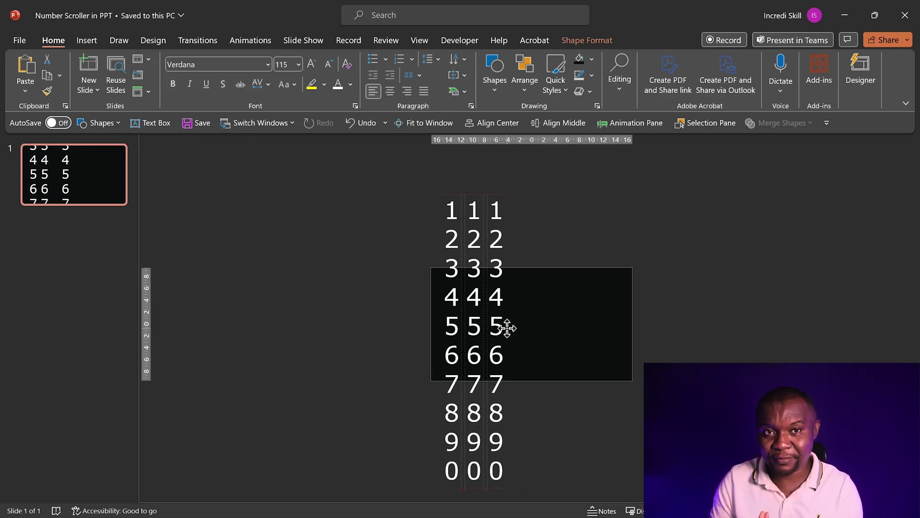
click(656, 337)
Turn on guides and make all three digit columns bold
click(421, 40)
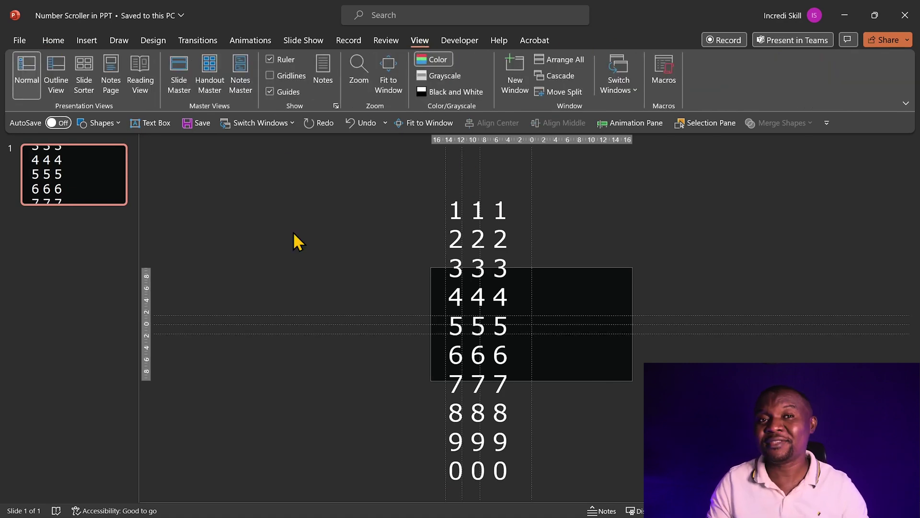
ctrl+scroll(316, 267, up, 3)
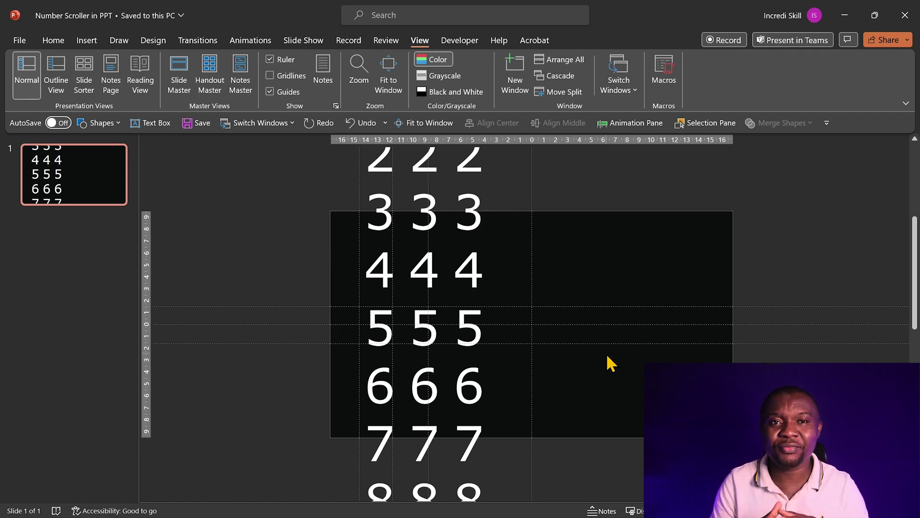
key(ctrl+a)
click(53, 41)
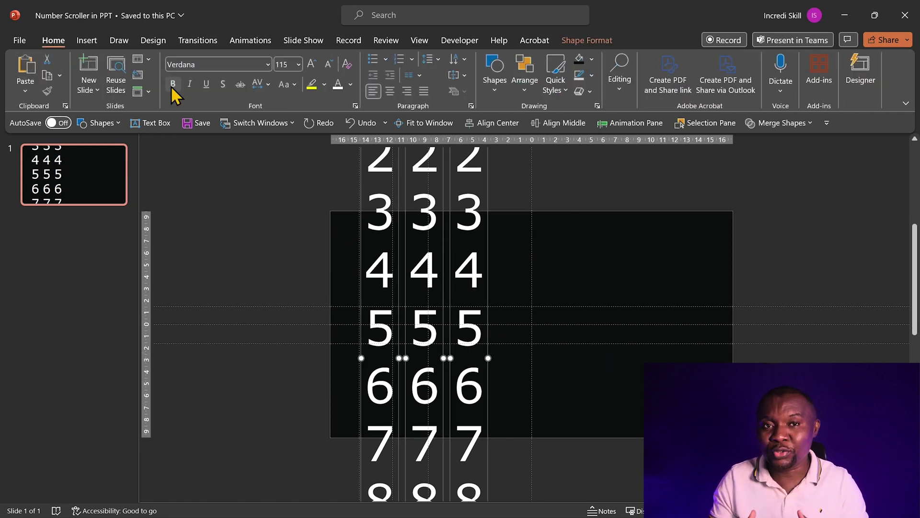
click(172, 86)
Slide the middle and third columns left so the rows read 444, 555
click(402, 348)
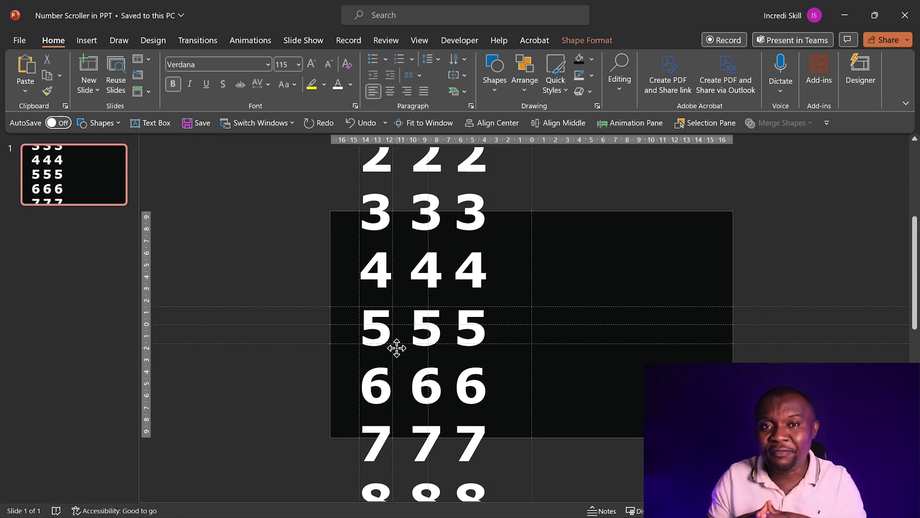
ctrl+scroll(396, 345, up, 2)
drag(404, 294, 383, 293)
drag(470, 289, 438, 285)
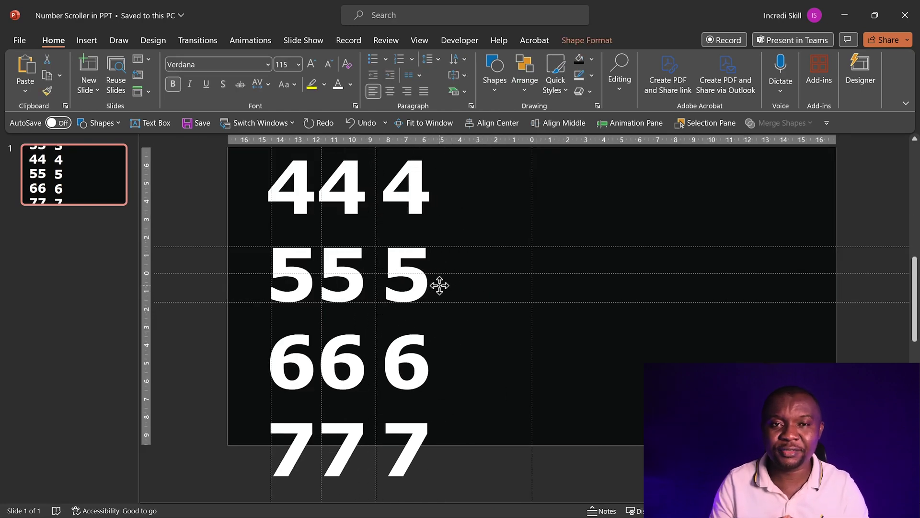
click(191, 362)
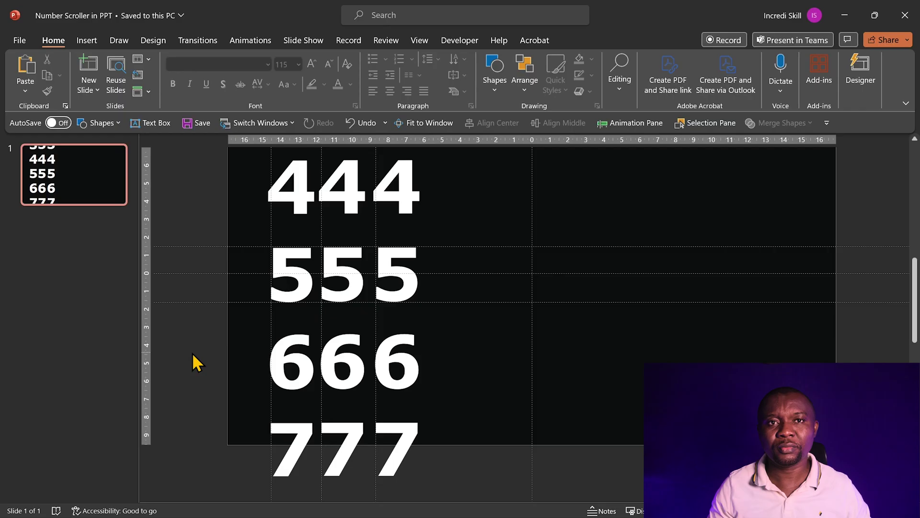
Duplicate the slide and drag the first column down so 3 reaches the middle row
right_click(72, 178)
click(76, 301)
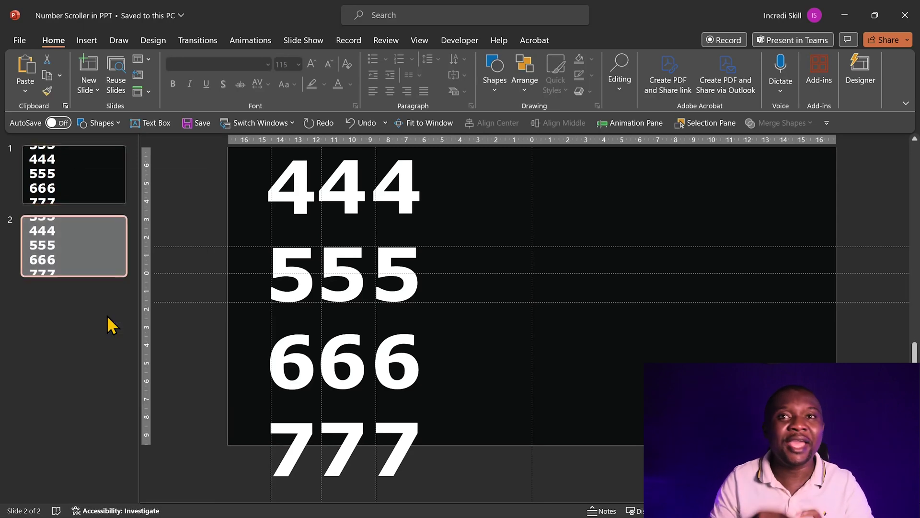
click(271, 232)
drag(323, 220, 324, 389)
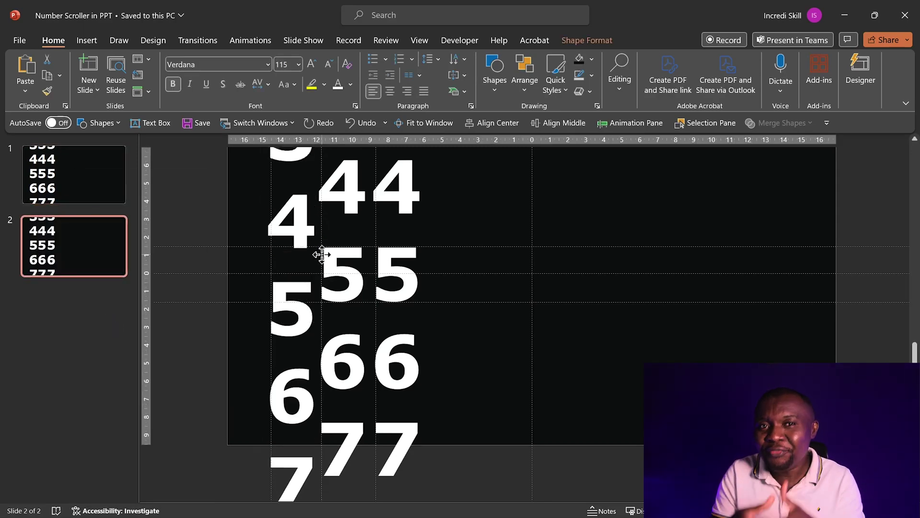
Nudge the middle column up three times so the middle row reads 305
click(370, 267)
key(Up)
key(Up)
key(Up)
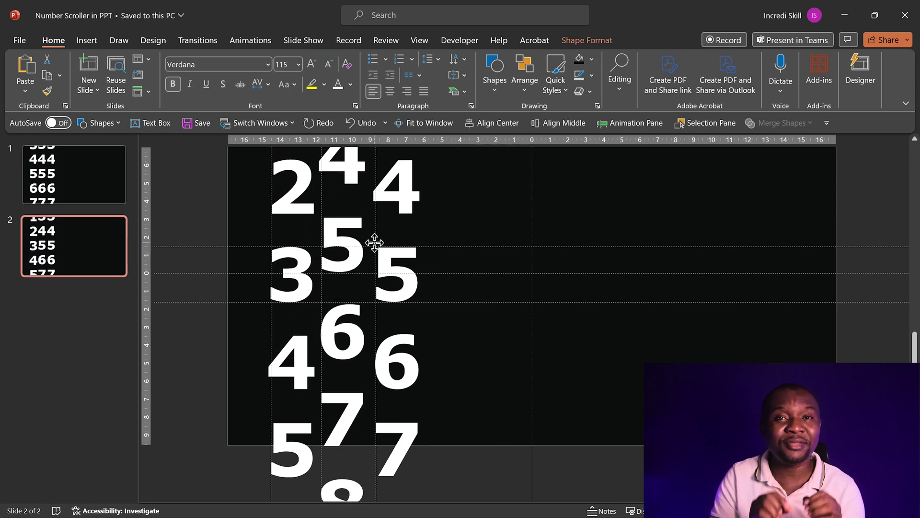
key(Up)
key(Up)
key(Up)
key(Up)
key(Up)
key(Up)
key(Up)
key(Up)
key(Up)
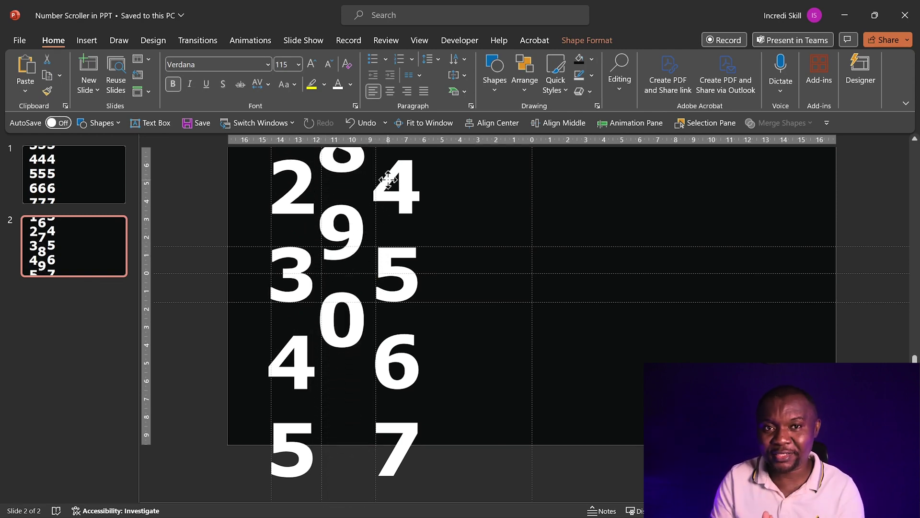
key(Up)
key(Up)
key(Up)
key(Up)
key(Up)
key(Up)
key(Up)
key(Up)
key(Up)
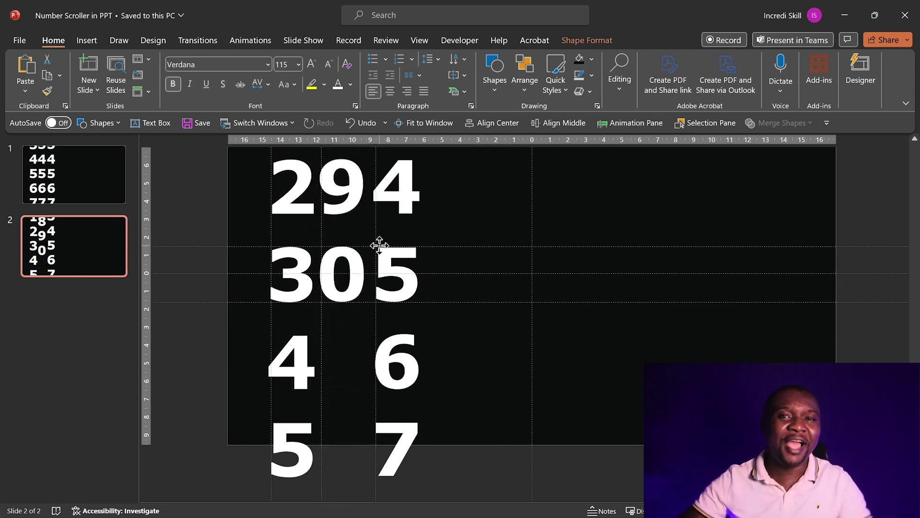
click(205, 363)
Apply the Morph transition to slide 2, keeping rows 294 and 305
click(196, 43)
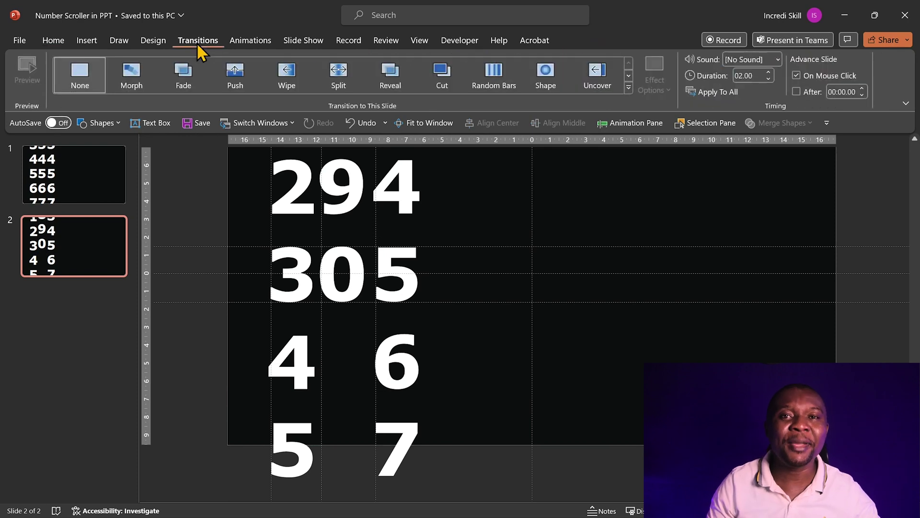
click(124, 82)
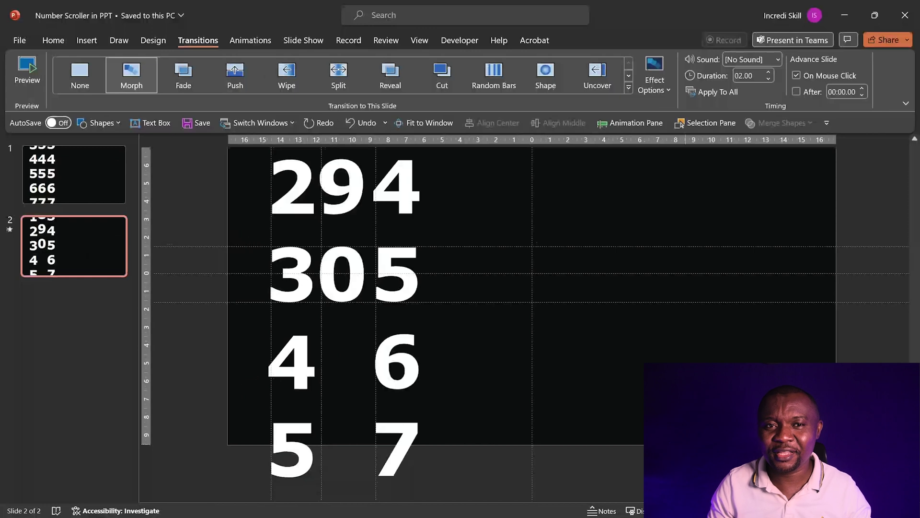
Delete slide 2, rewrite the third column as descending digits, and raise it to align
right_click(84, 246)
click(115, 352)
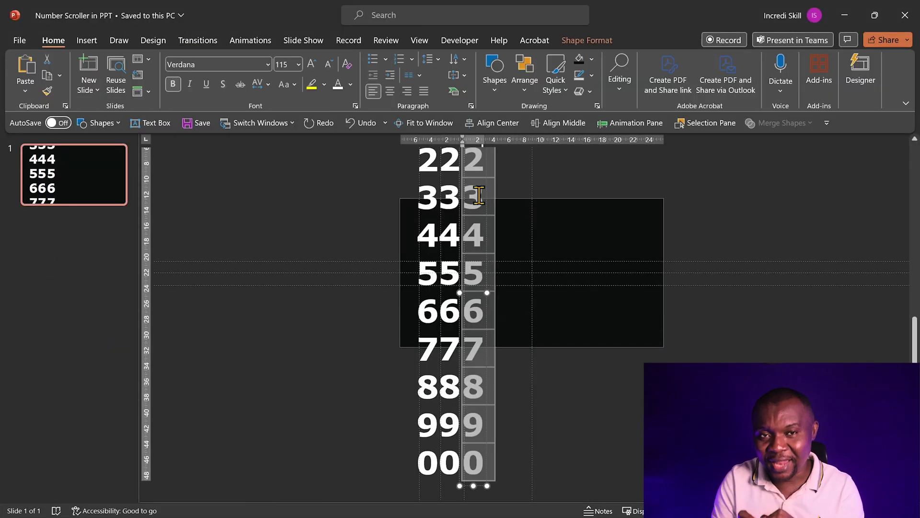
text(9 8)
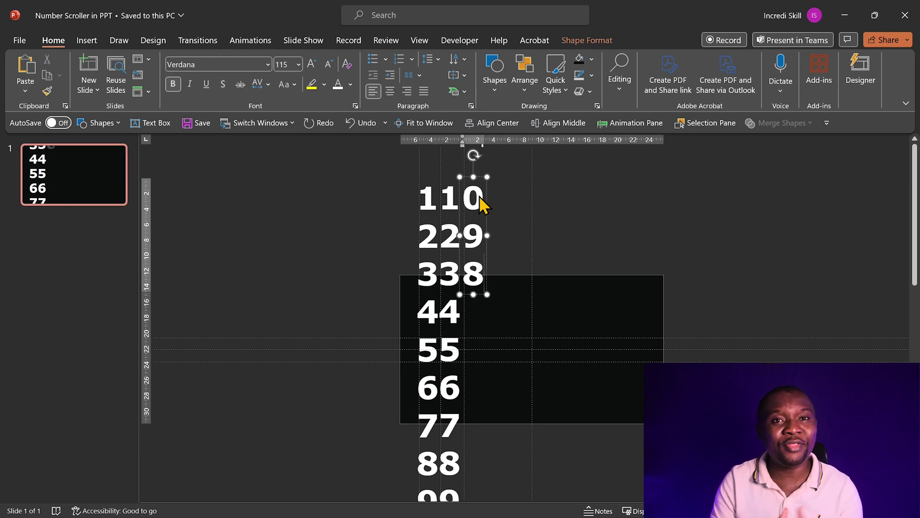
text( 7 6 5 4 3 21)
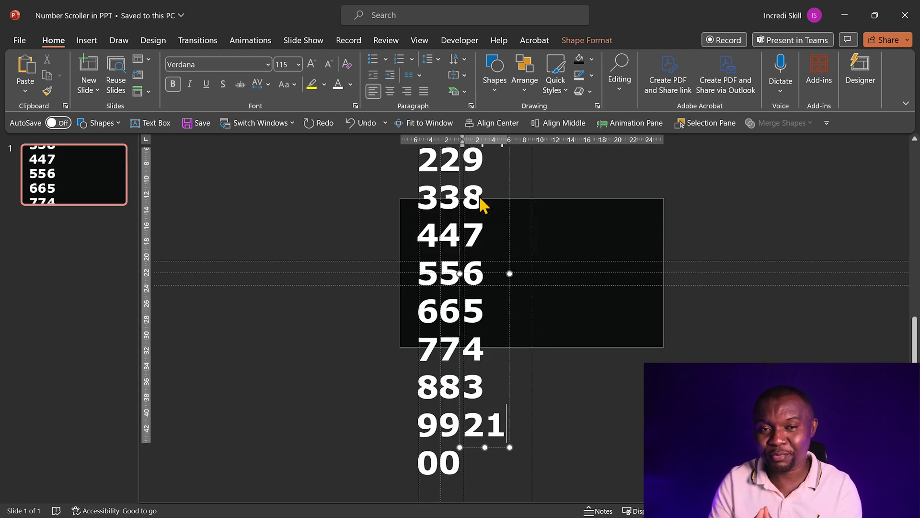
key(BackSpace)
key(Return)
text(1)
click(487, 379)
drag(487, 379, 493, 228)
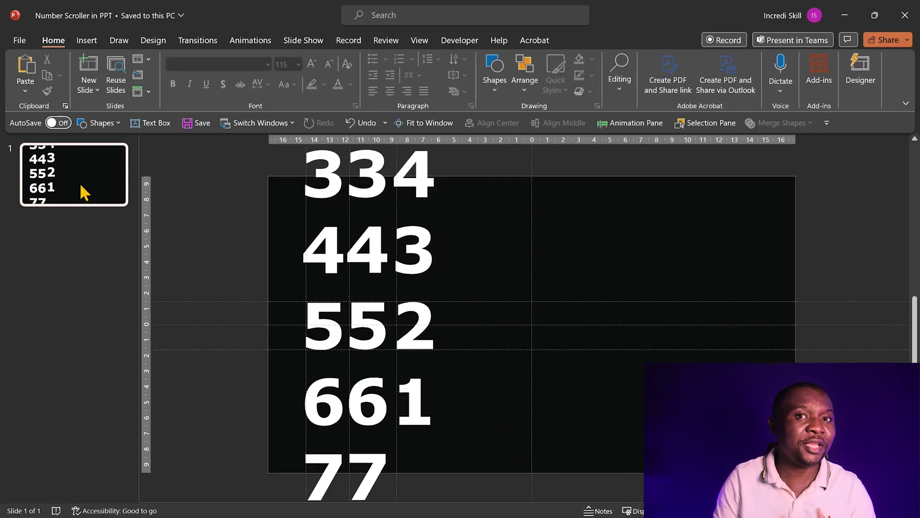
Duplicate the slide, then shift the first column down two rows and the middle column up
right_click(80, 182)
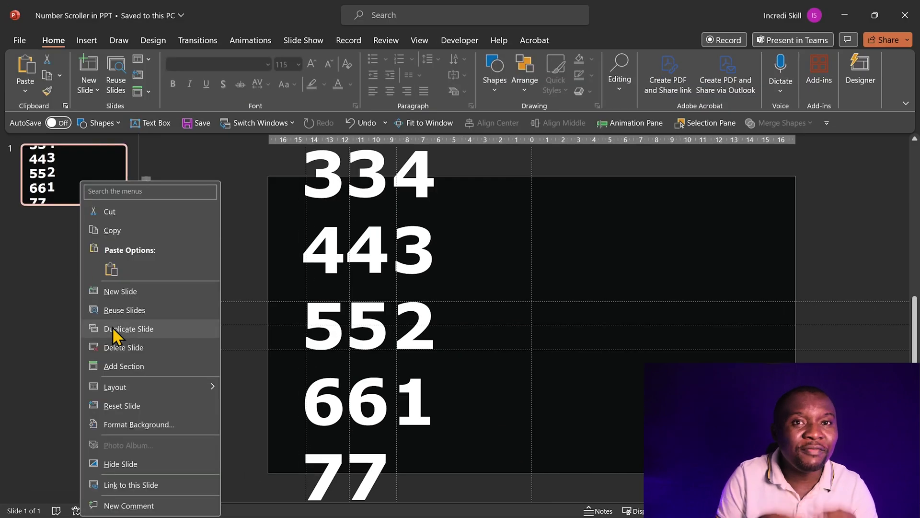
click(116, 332)
drag(297, 288, 300, 361)
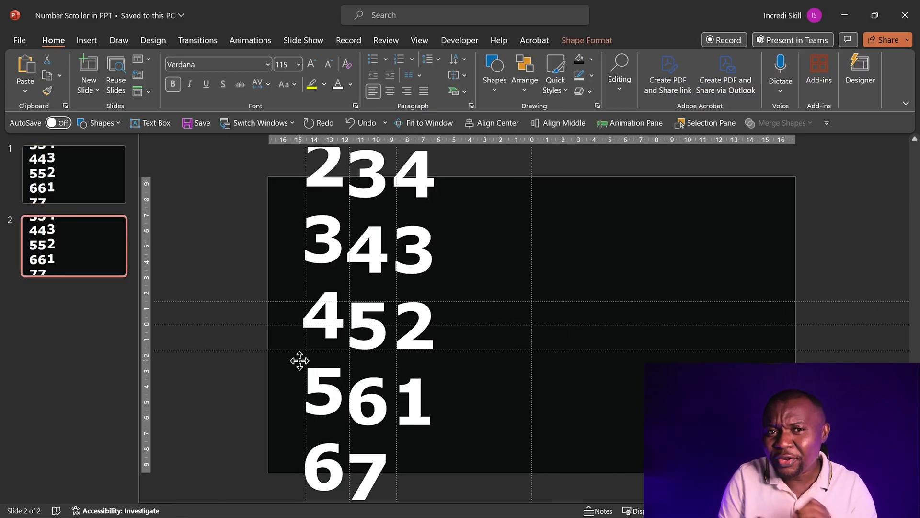
key(ctrl+z)
drag(297, 309, 298, 460)
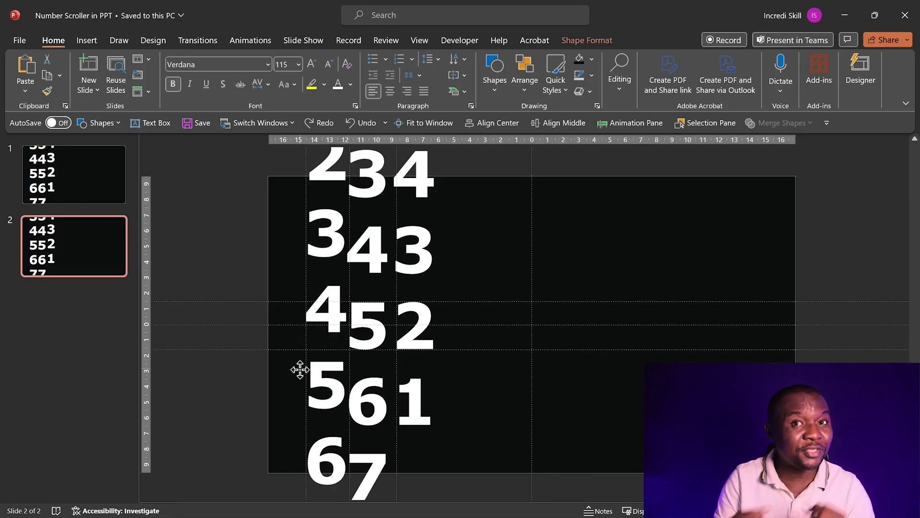
drag(395, 468, 404, 216)
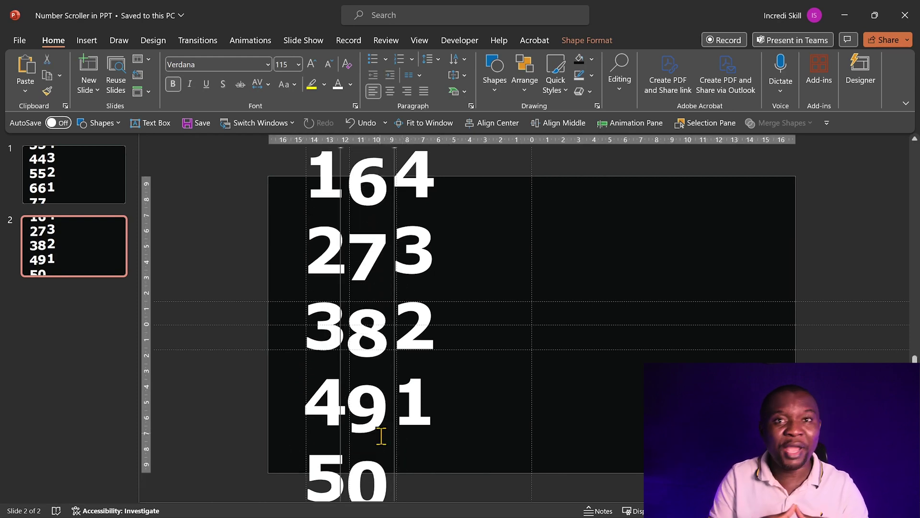
mouse_move(380, 432)
mouse_down()
mouse_move(403, 379)
mouse_move(401, 290)
mouse_move(421, 380)
mouse_move(411, 468)
mouse_move(422, 469)
mouse_up()
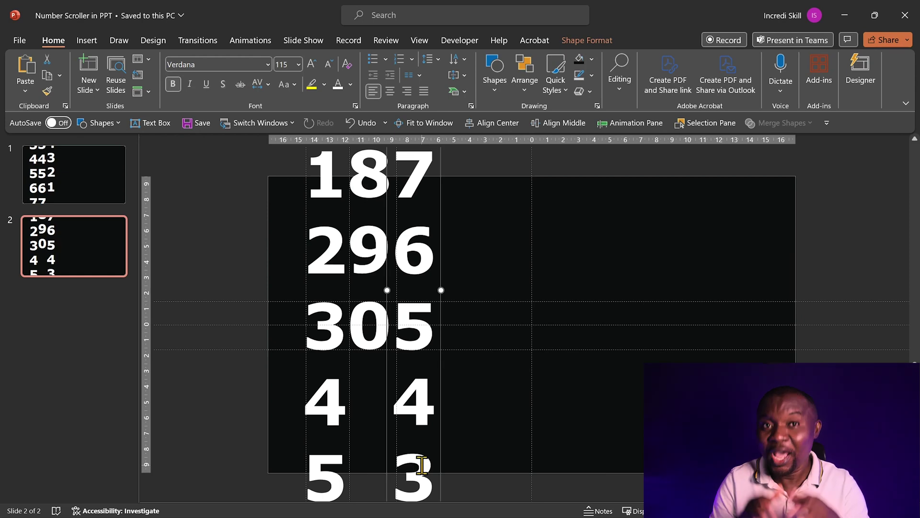
Apply Morph to slide 2 and replay the preview of the digits rolling to 305
click(198, 41)
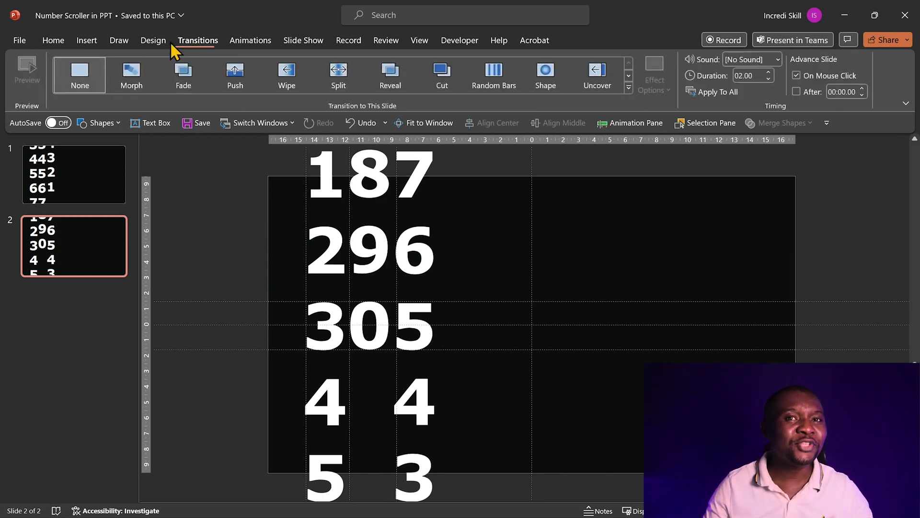
click(140, 77)
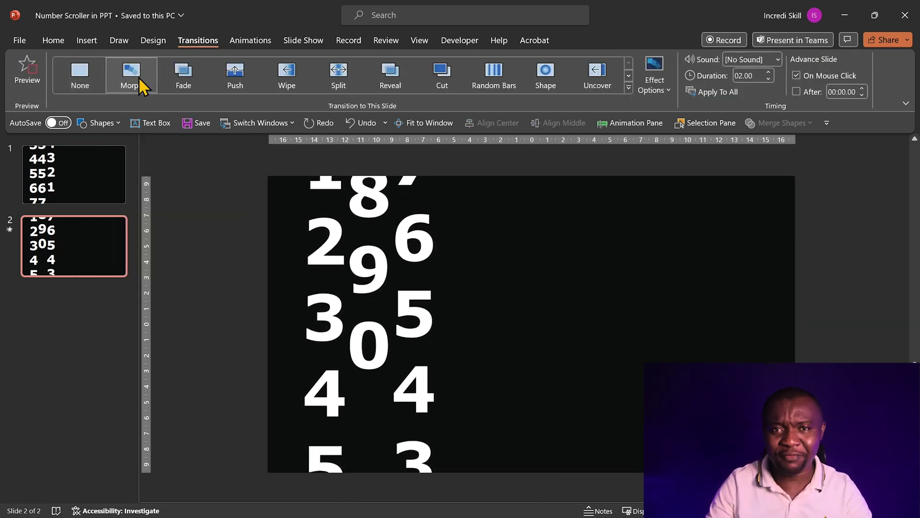
click(139, 77)
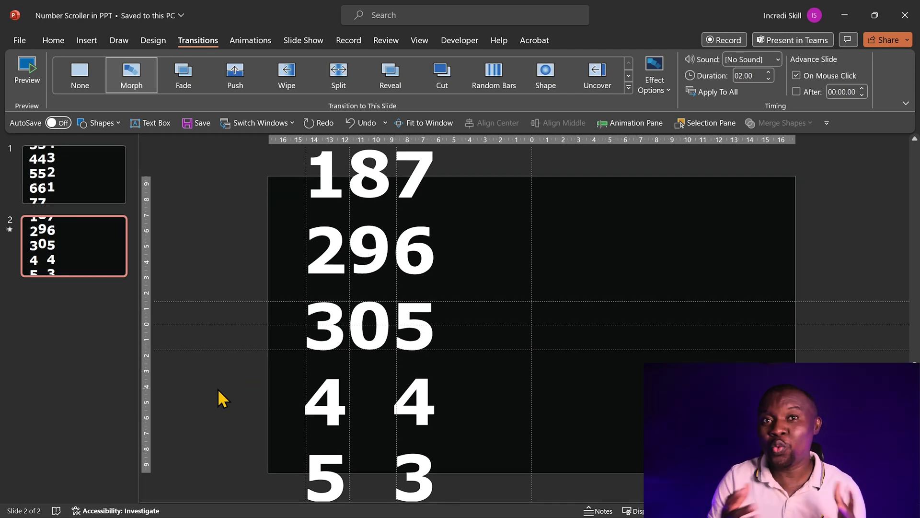
Delete slide 2 and change slide 1's middle digit row to 000, between rows 443 and 661
right_click(97, 263)
click(130, 347)
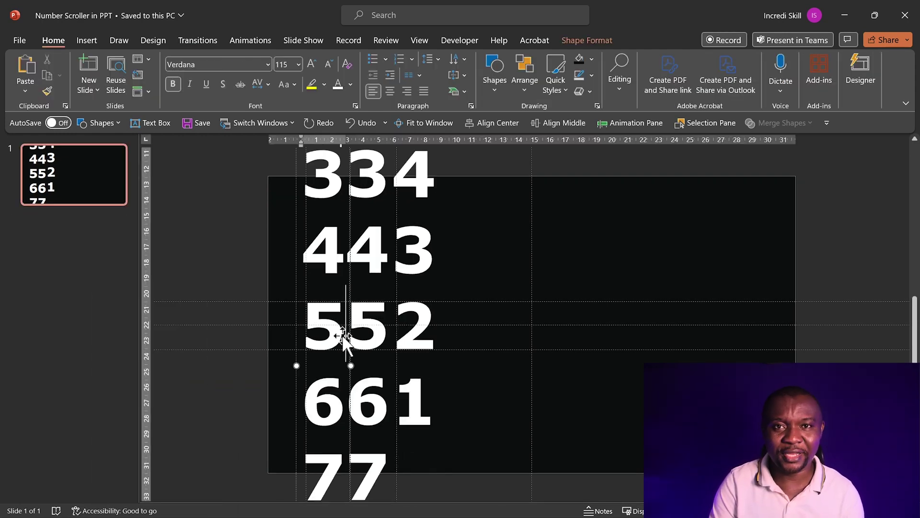
click(343, 338)
text(0)
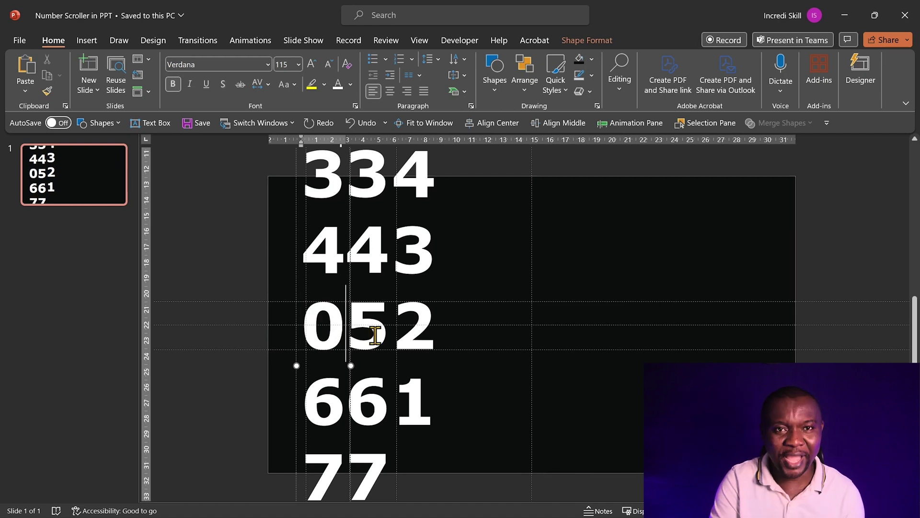
click(388, 330)
key(BackSpace)
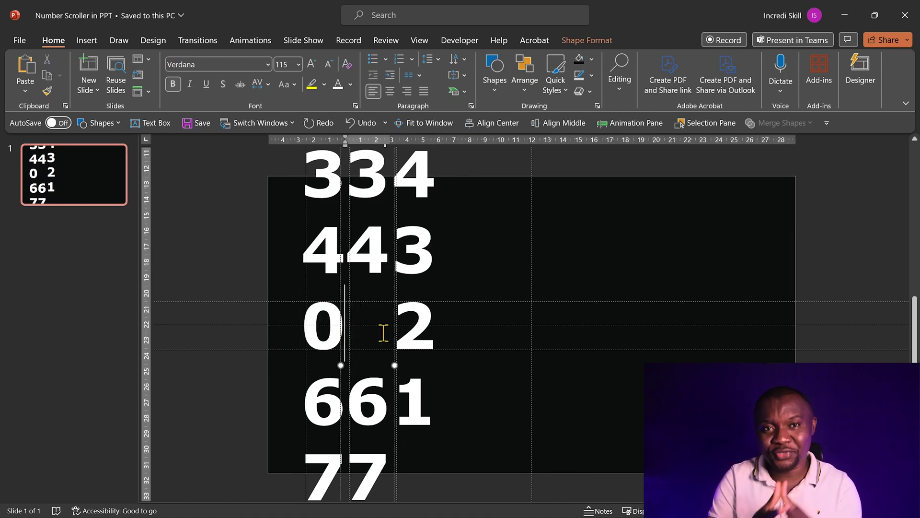
text(0)
click(432, 337)
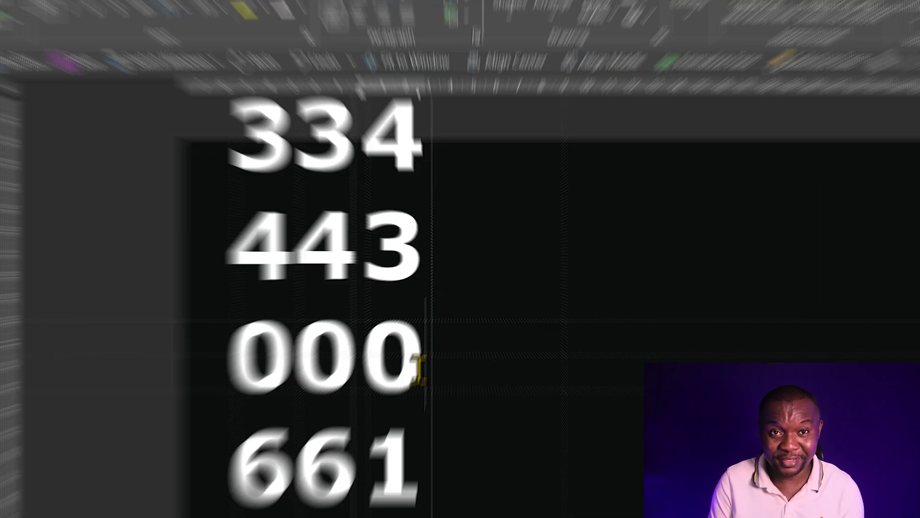
text(0)
click(581, 177)
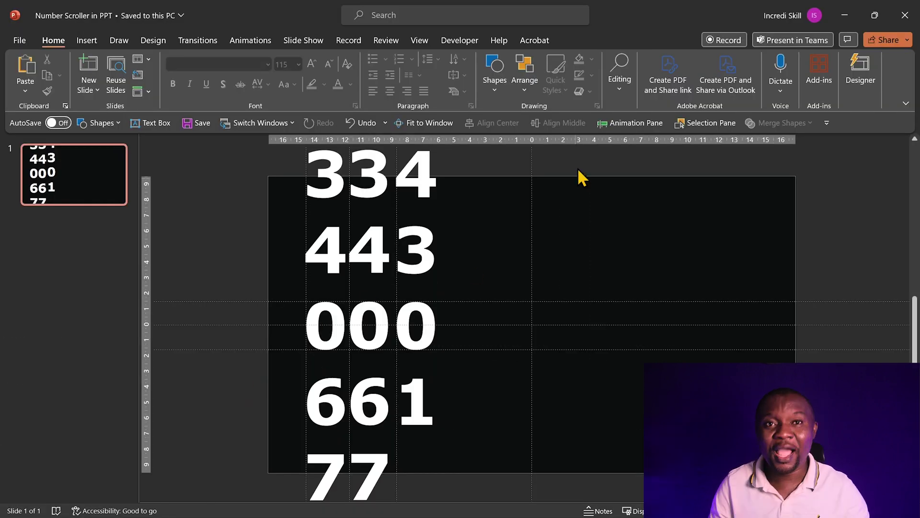
click(495, 79)
Draw a black rectangle with no outline to mask the digit rows above 000
click(526, 121)
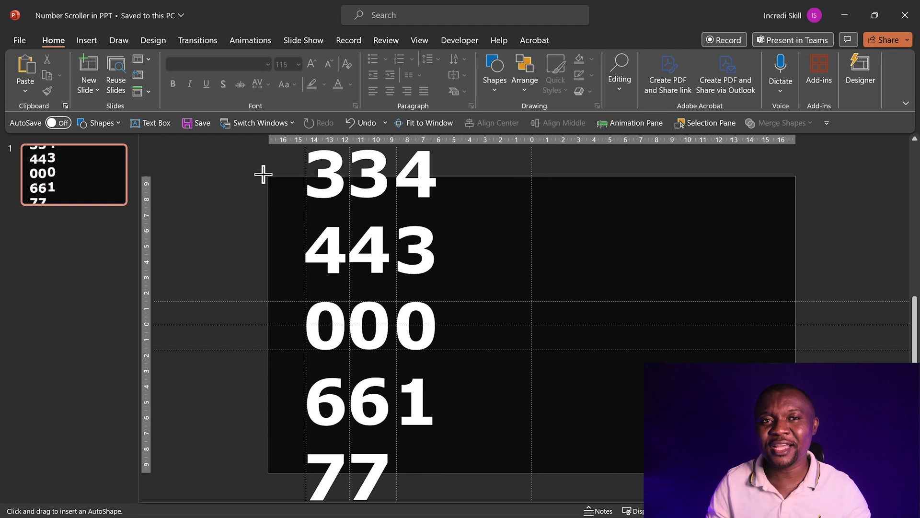
drag(267, 175, 699, 303)
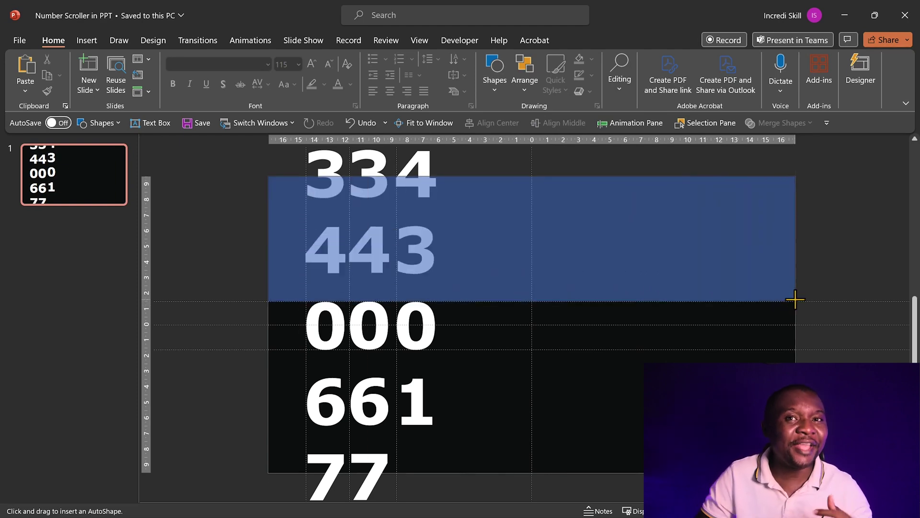
drag(699, 303, 795, 302)
click(374, 76)
click(352, 255)
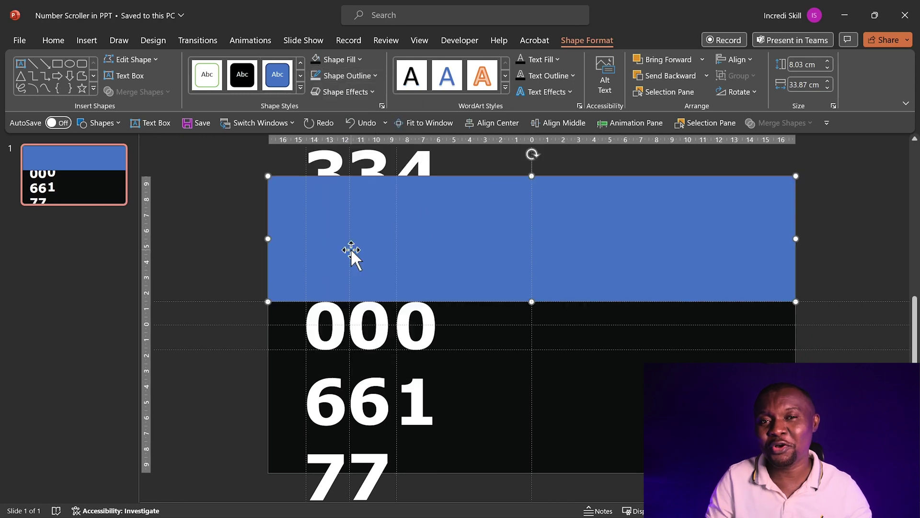
click(359, 59)
click(314, 216)
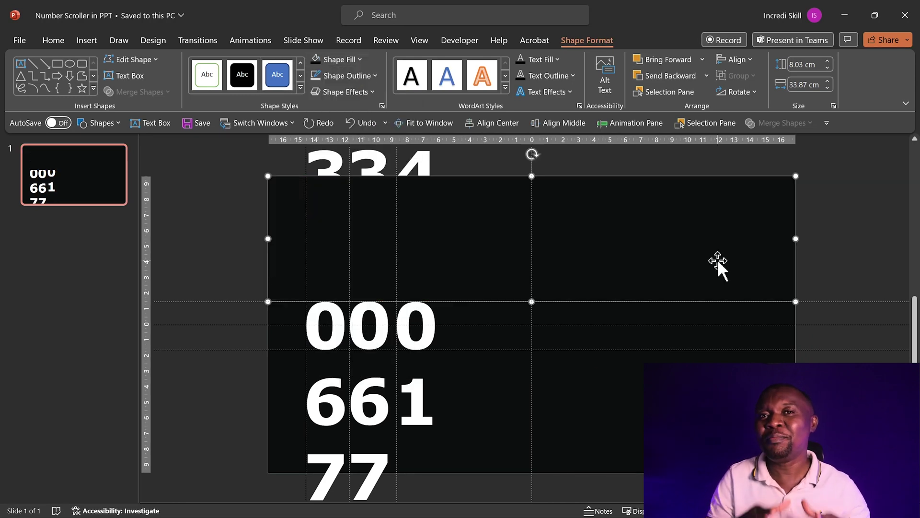
Copy the black mask below the 000 row and paste the Trillion $ and Global Debt 2023 captions
drag(650, 256, 640, 413)
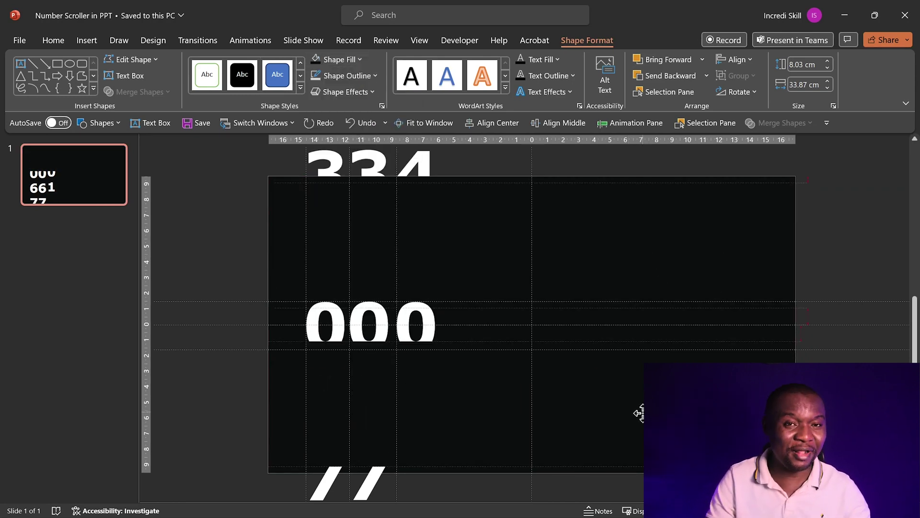
key(Escape)
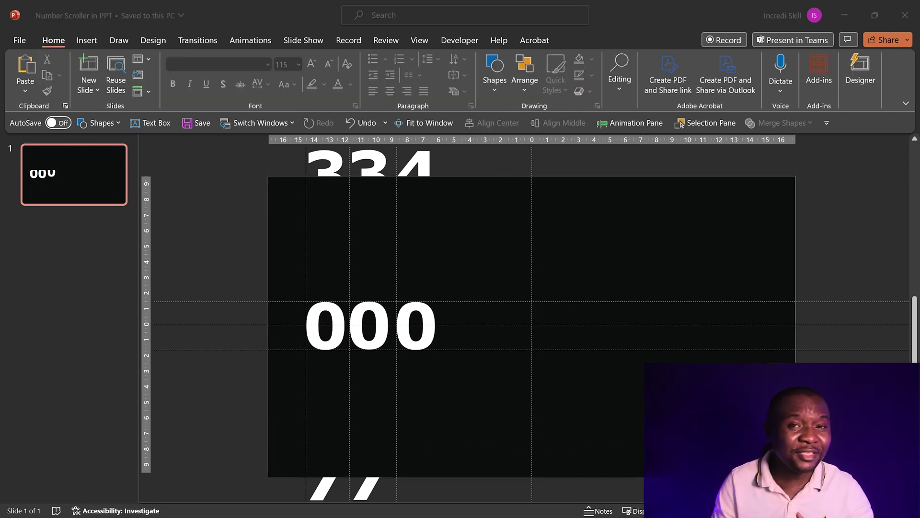
key(ctrl+v)
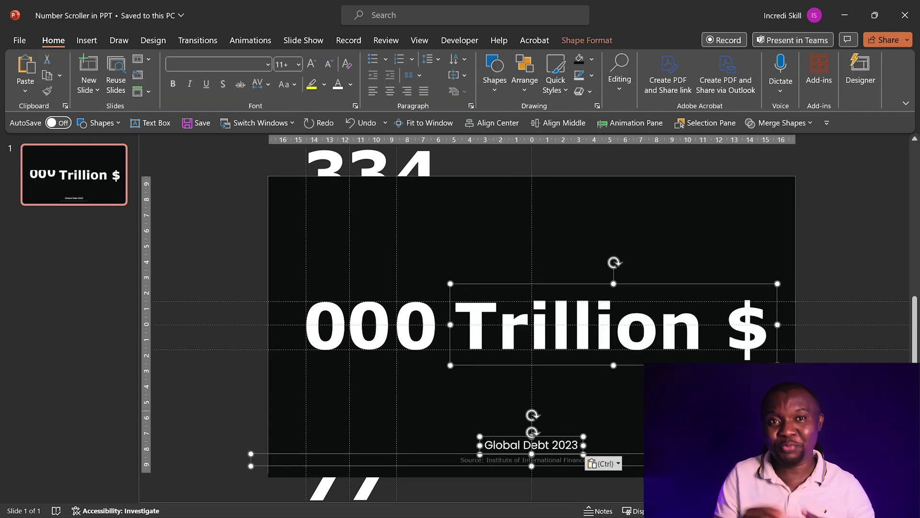
key(Escape)
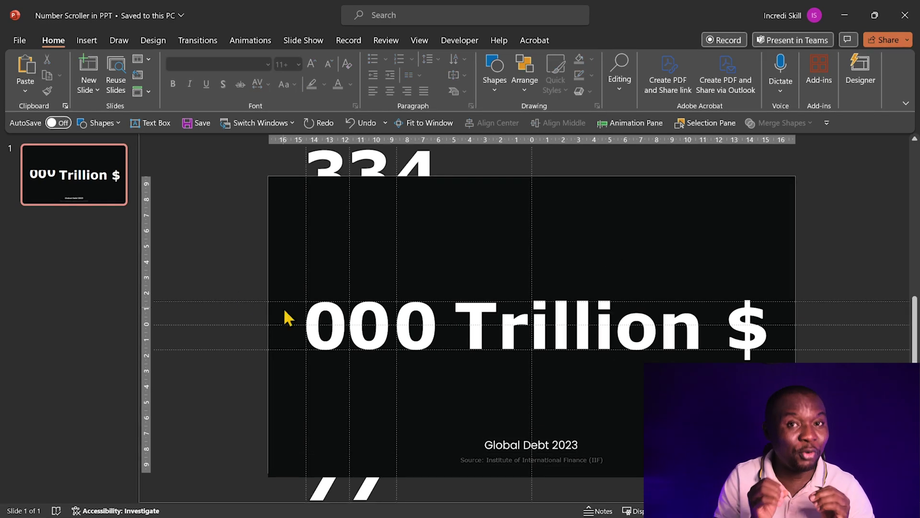
Duplicate slide 1 and roll the new slide's digit columns so the middle row reads 305
right_click(47, 183)
click(78, 328)
drag(324, 324, 281, 485)
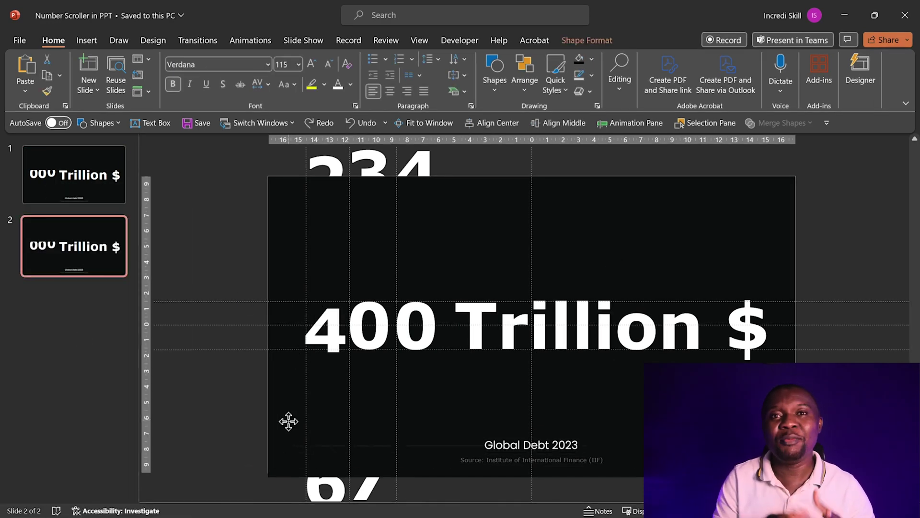
drag(345, 375, 345, 169)
mouse_move(444, 324)
mouse_down()
mouse_move(438, 434)
mouse_move(421, 494)
mouse_move(438, 379)
mouse_up()
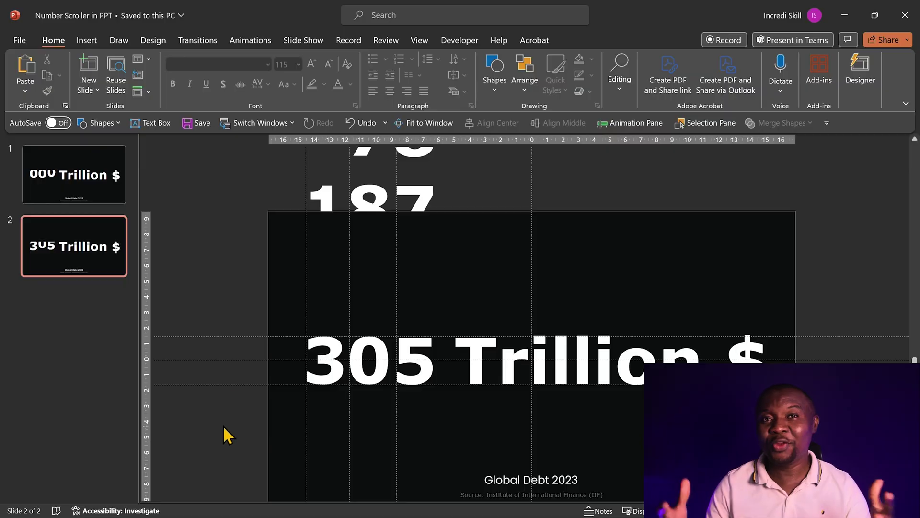
Apply the Morph transition to slide 2, then select its 305 number group
click(203, 48)
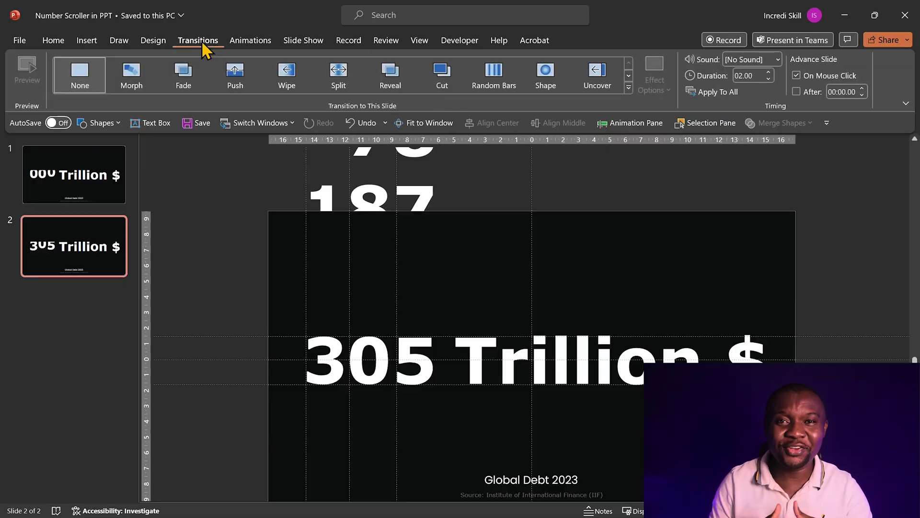
click(134, 81)
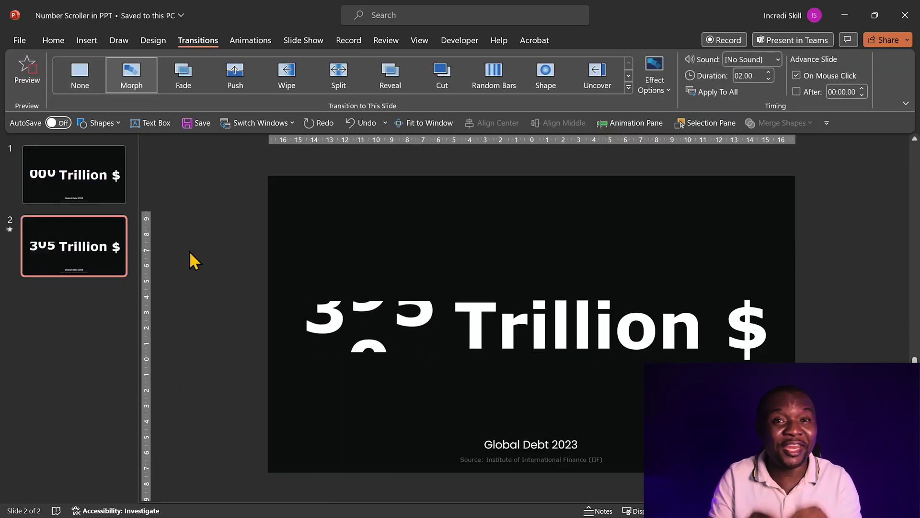
click(425, 361)
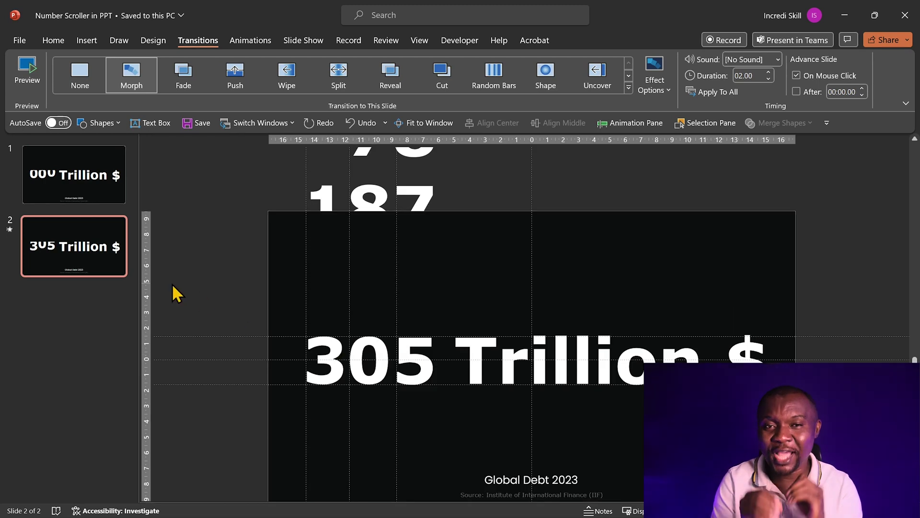